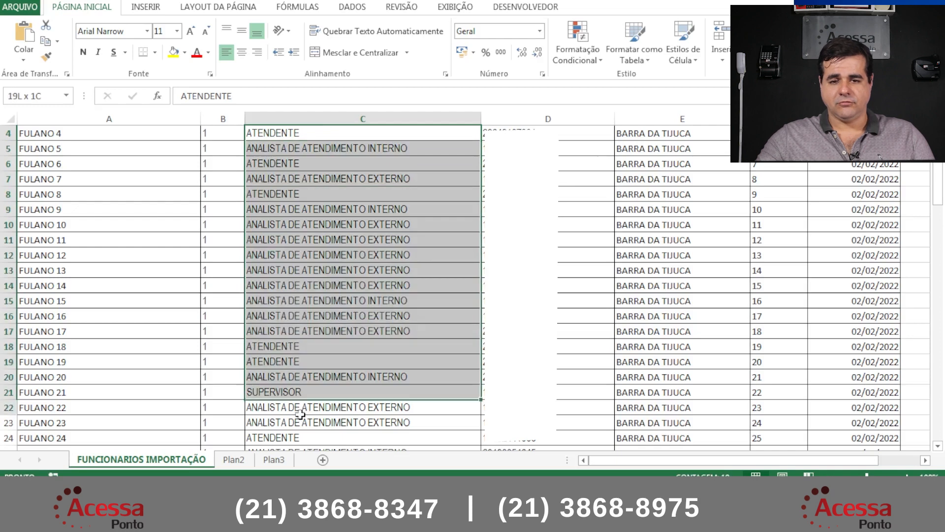
Examine the employee data in columns D to G and the employee names in column A
left_click_drag(549, 132, 526, 443)
left_click(698, 127)
left_click_drag(698, 128, 684, 426)
left_click_drag(778, 133, 846, 458)
left_click(670, 130)
left_click_drag(670, 129, 671, 438)
left_click_drag(936, 209, 935, 163)
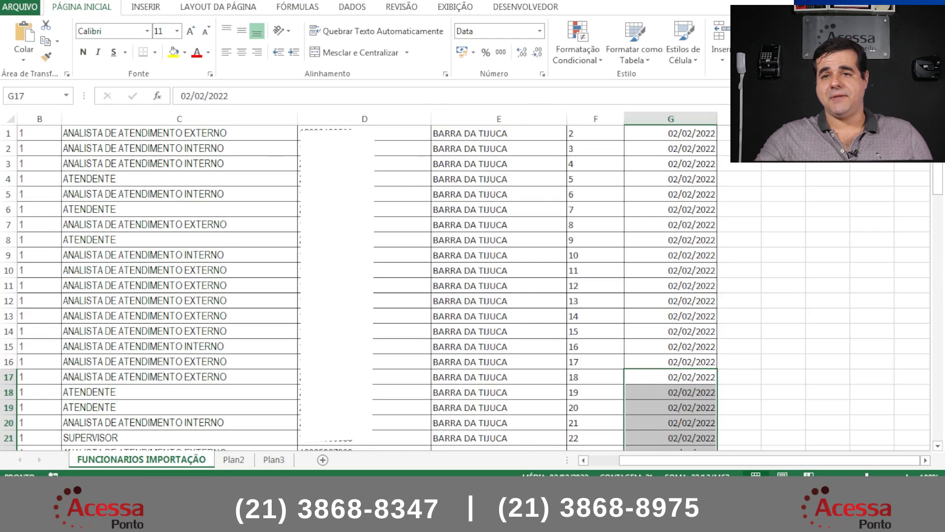
left_click_drag(643, 465, 575, 461)
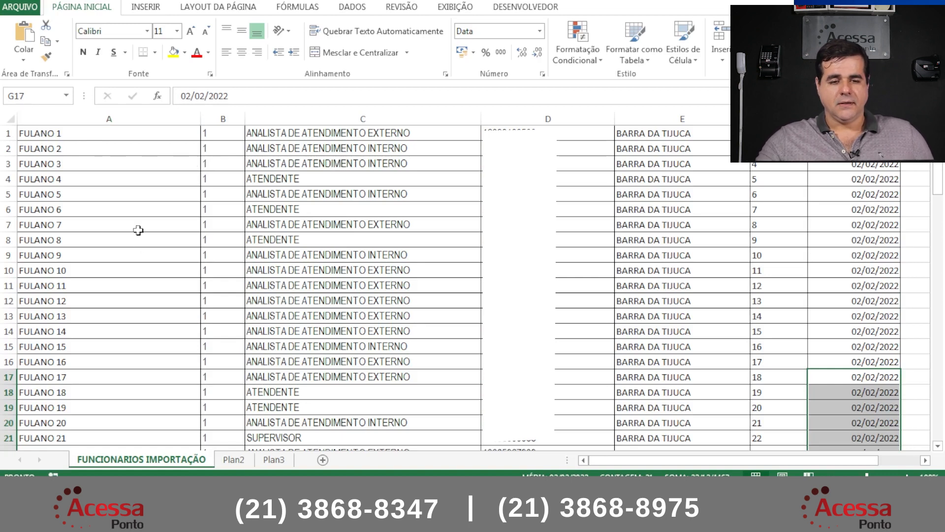
left_click_drag(133, 135, 163, 417)
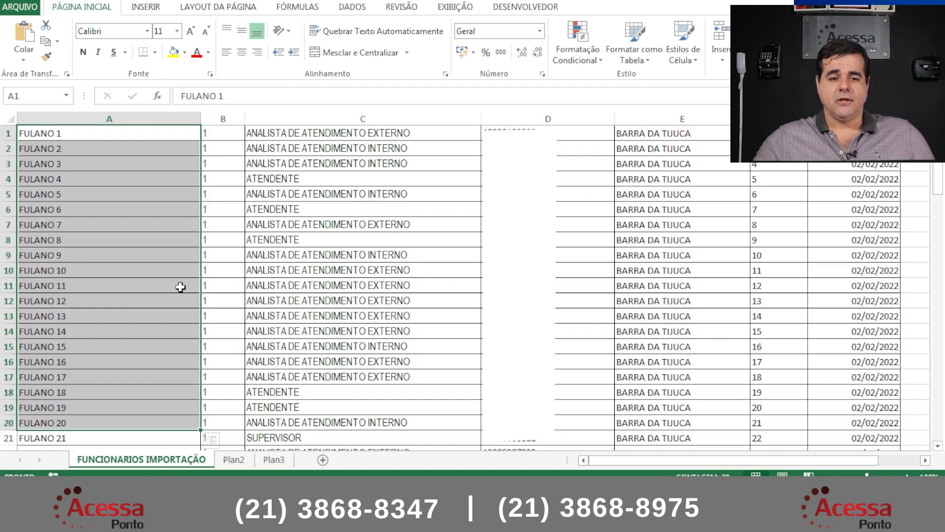
Widen column C slightly and narrow the employee name column A
left_click_drag(482, 117, 497, 116)
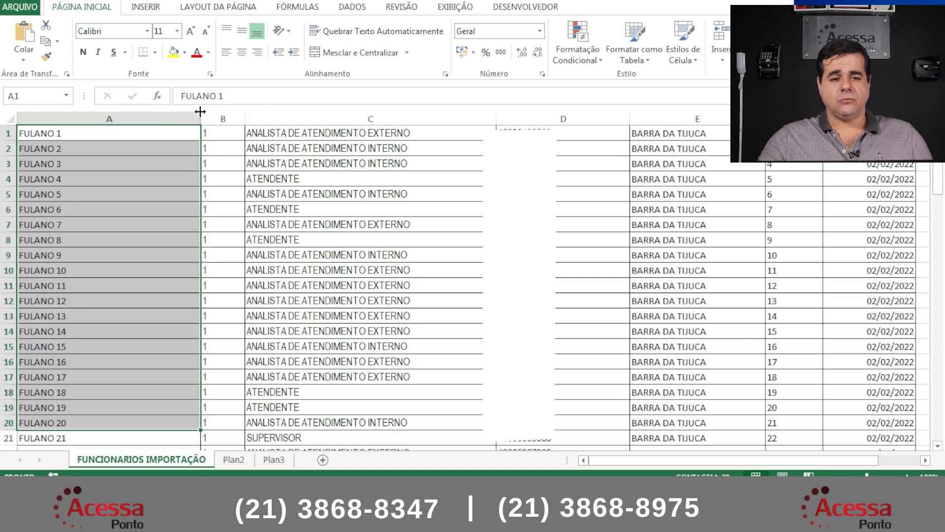
left_click_drag(202, 115, 140, 117)
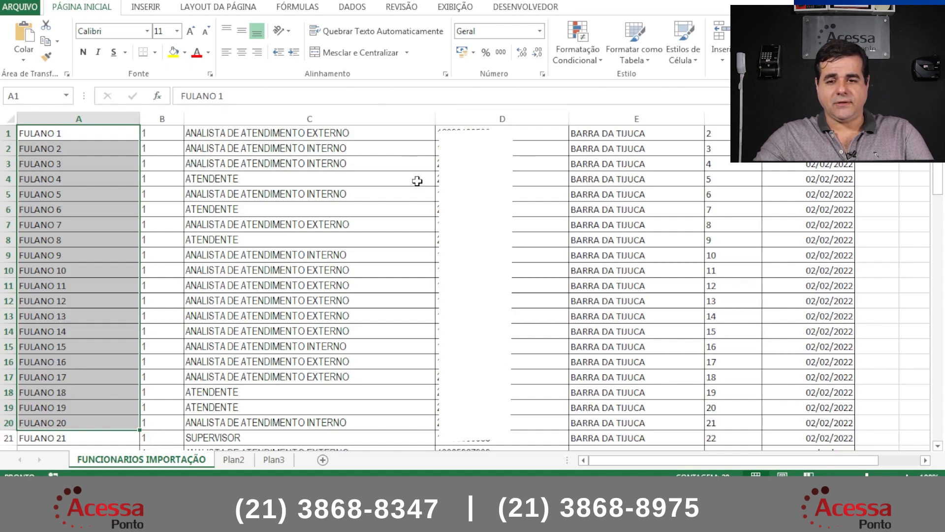
Save only the active sheet to the Área de Trabalho as FUNCIONARIOS IMPORTAÇÃO.prn in Texto formatado (separado por espaços) format
left_click(23, 10)
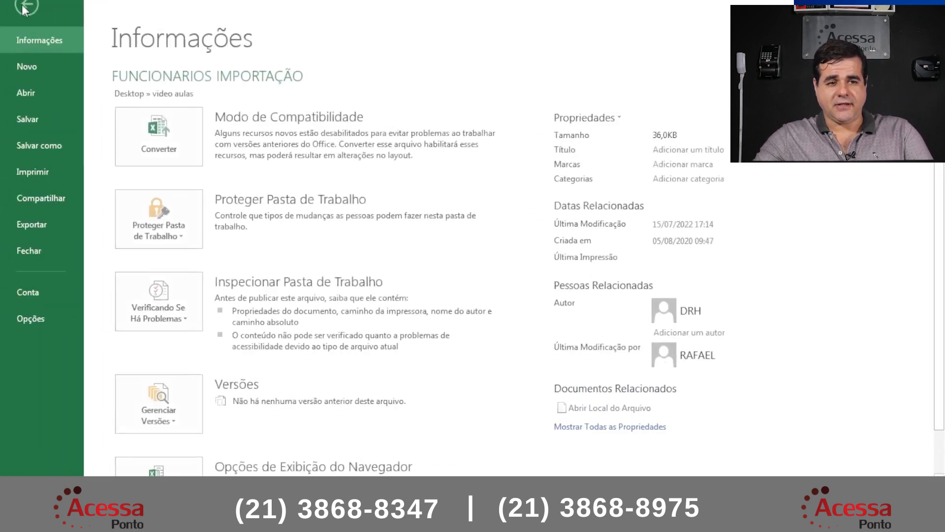
left_click(48, 144)
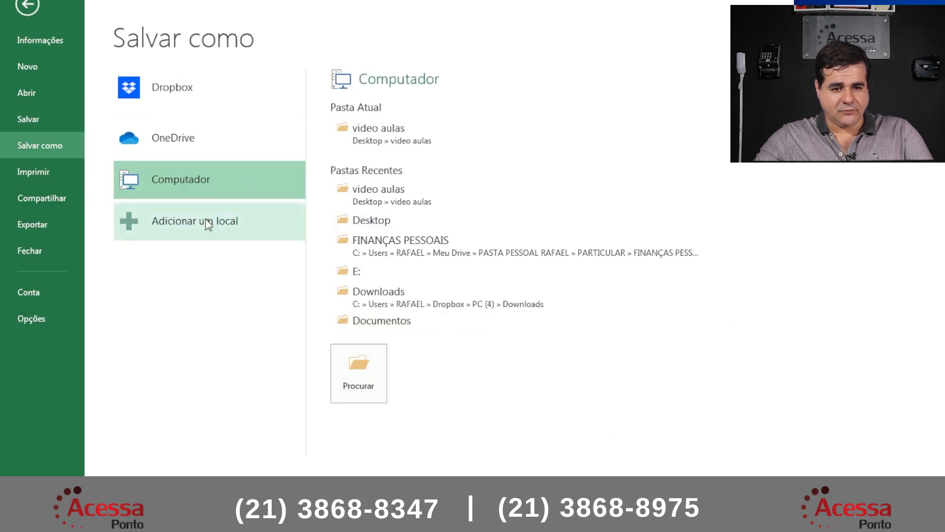
left_click(353, 355)
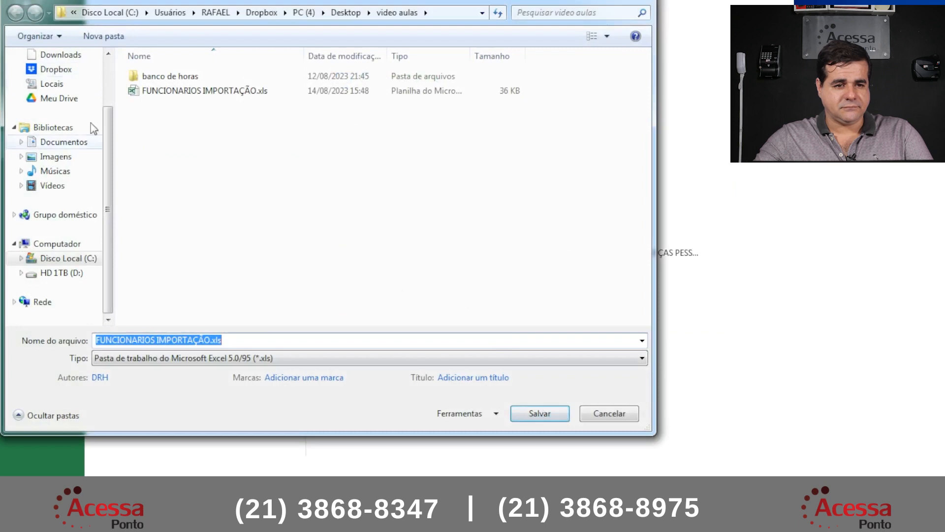
scroll(106, 167, "up", 2)
left_click(66, 105)
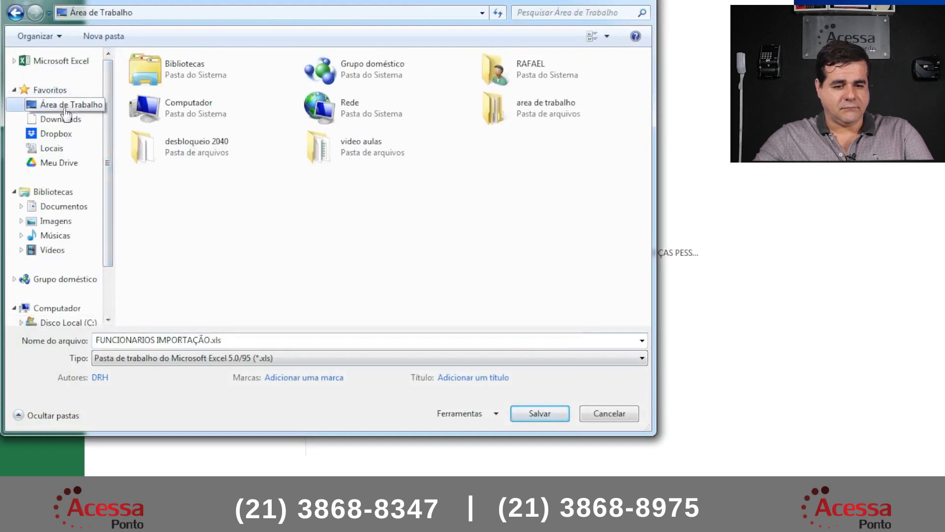
left_click(642, 359)
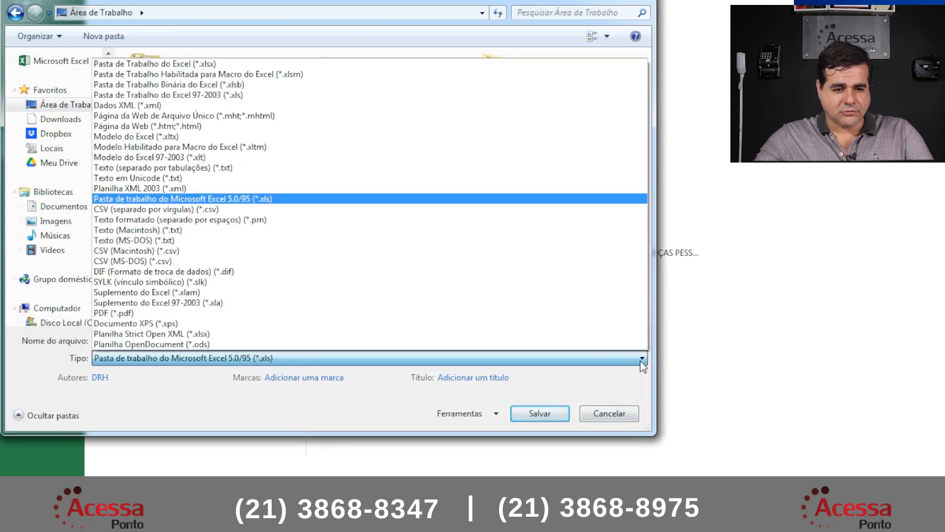
left_click(298, 219)
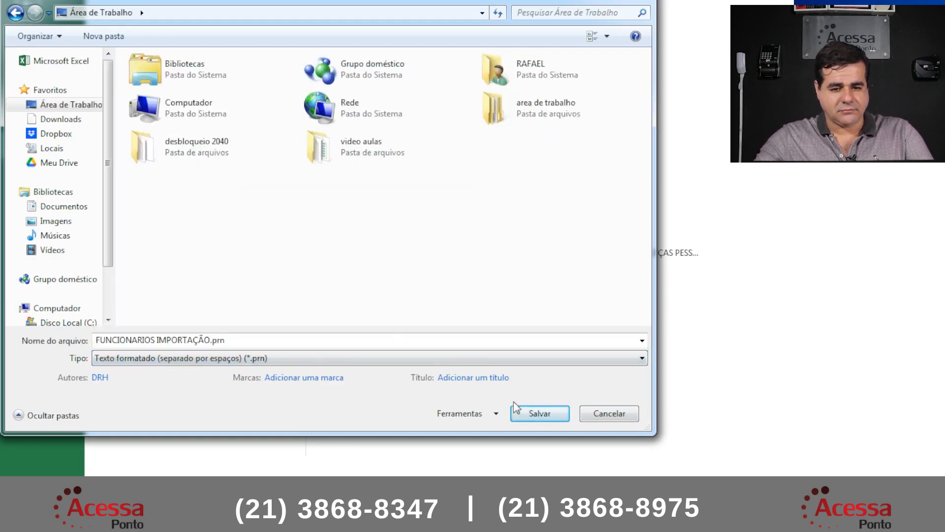
left_click(539, 418)
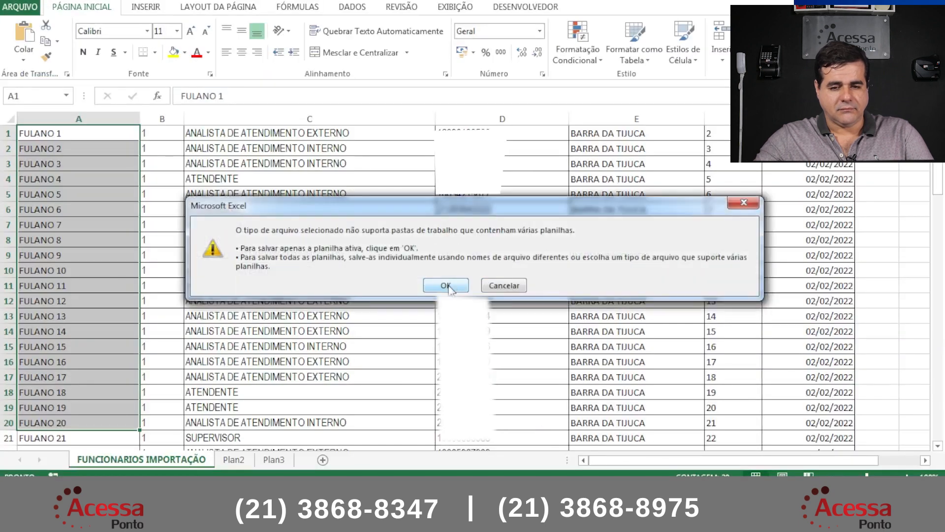
left_click(449, 286)
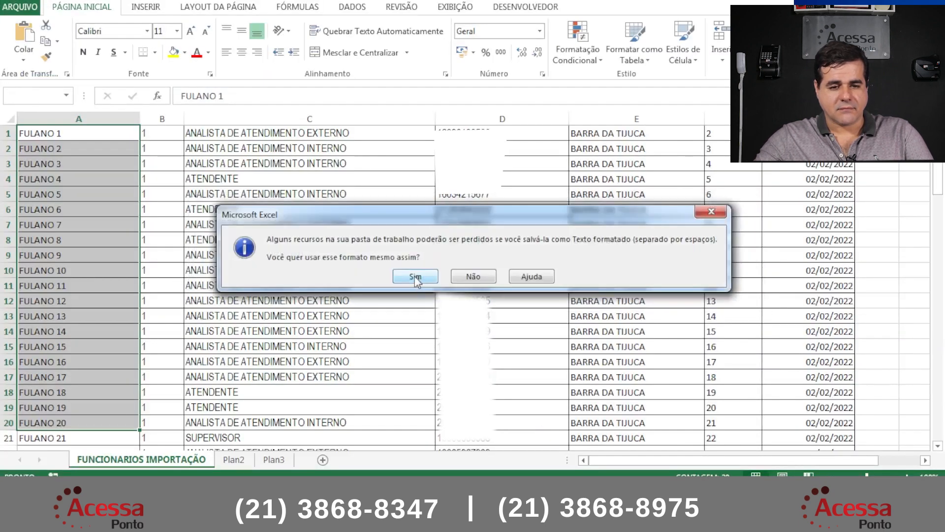
left_click(415, 276)
Close the workbook without saving further changes and show the Windows desktop
key("alt+F4")
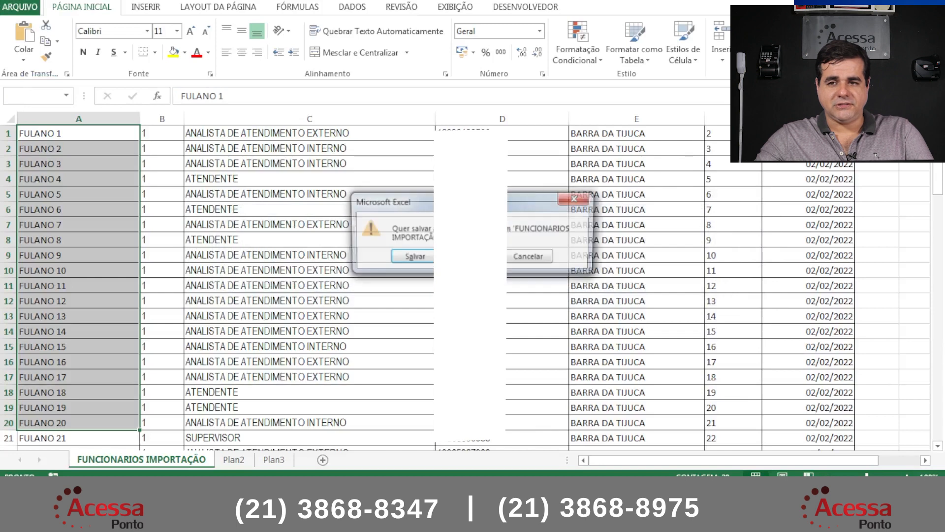
left_click(472, 257)
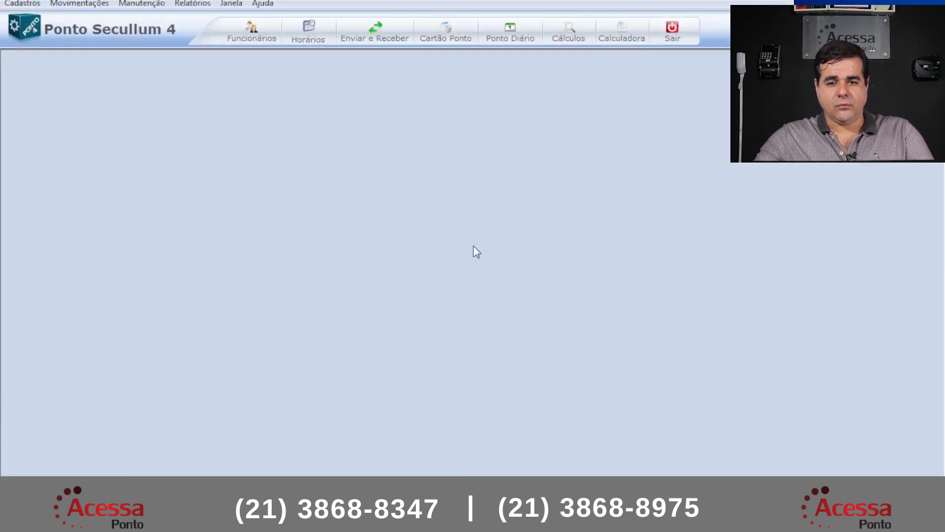
left_click(940, 508)
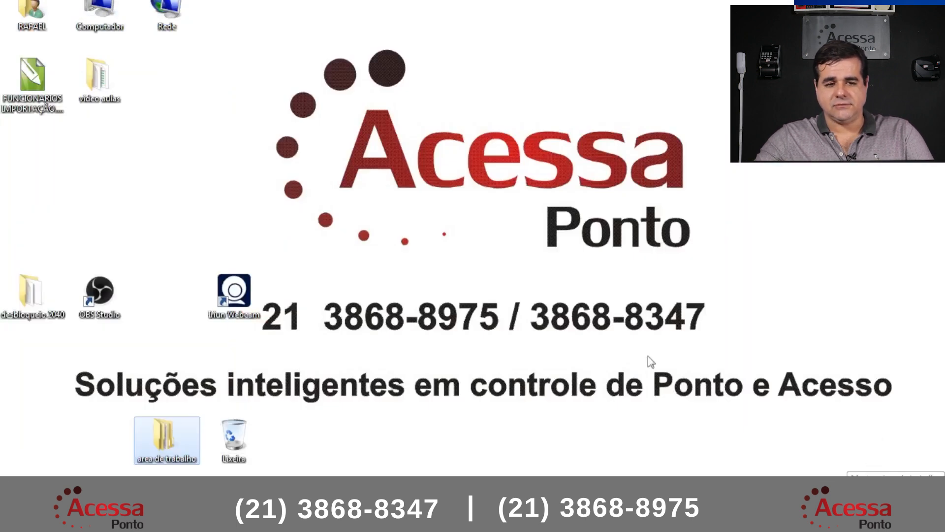
Rename the exported .prn file on the desktop to FUNCIONARIOS IMPORTAÇÃO.txt and accept the extension change
left_click(57, 96)
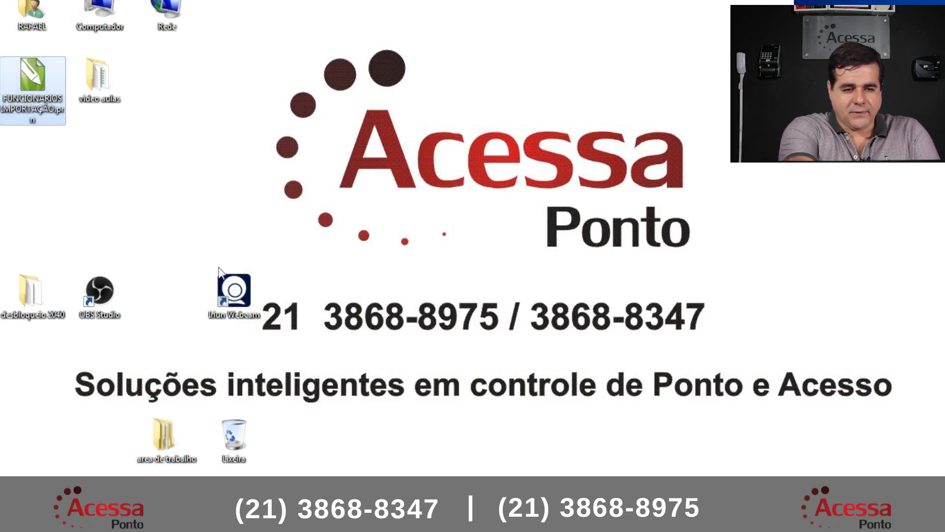
key("F2")
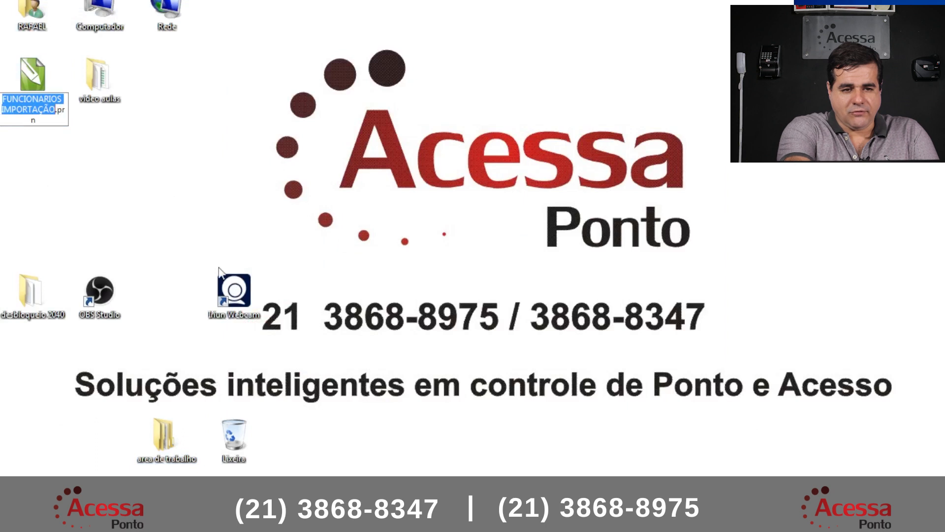
left_click(56, 121)
key("BackSpace")
key("BackSpace")
key("BackSpace")
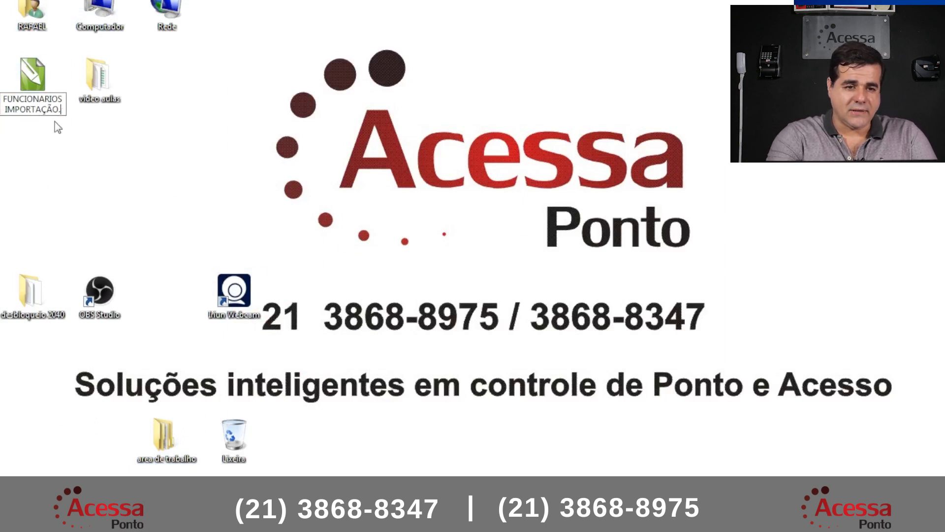
type("TXT")
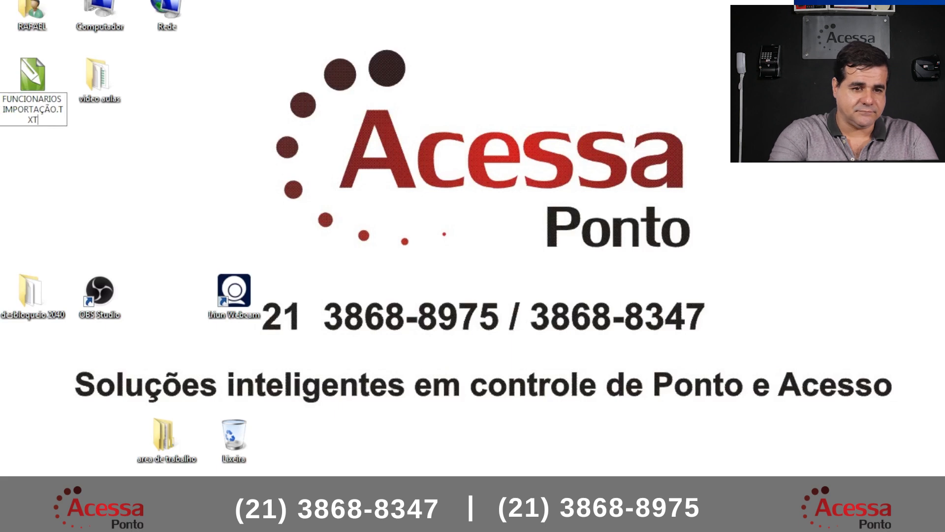
key("BackSpace")
key("BackSpace")
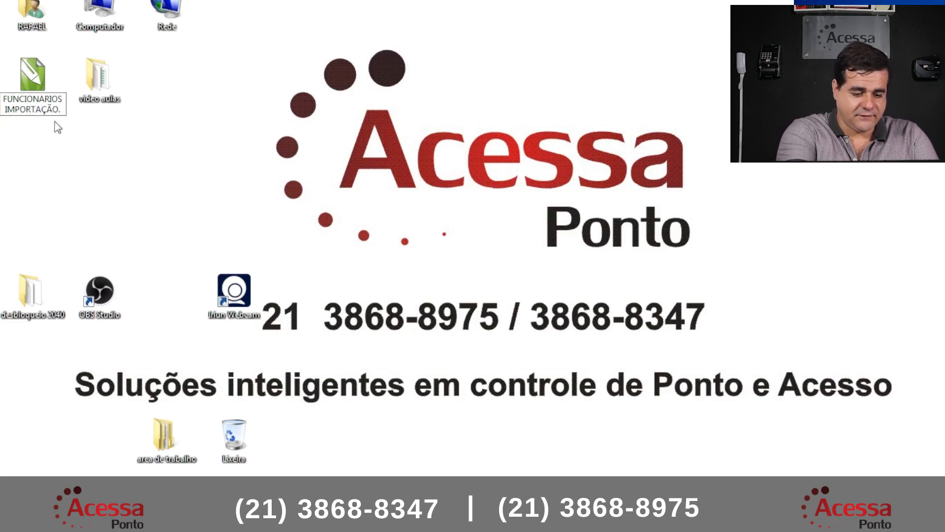
type("txt")
key("Return")
key("Return")
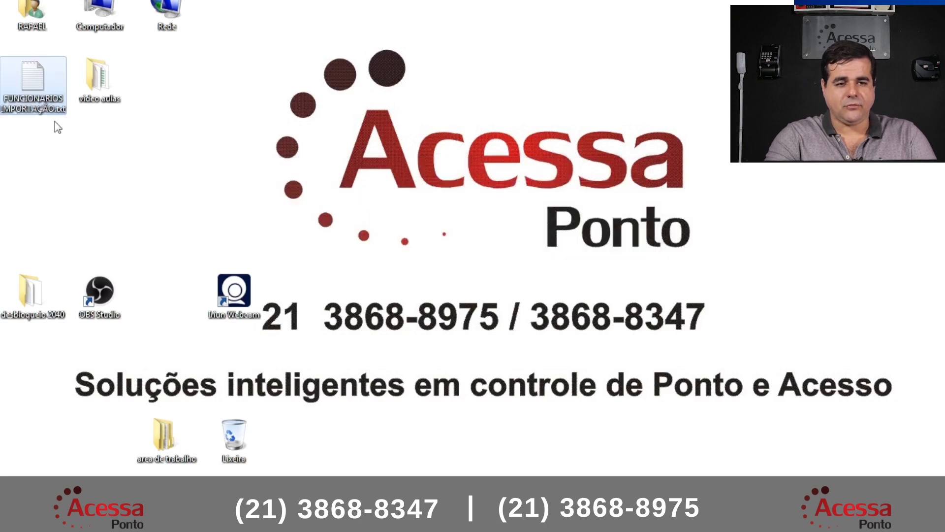
Close the text file in Bloco de notas and exit Ponto AtecSoft to return to Ponto Secullum 4
key("super+d")
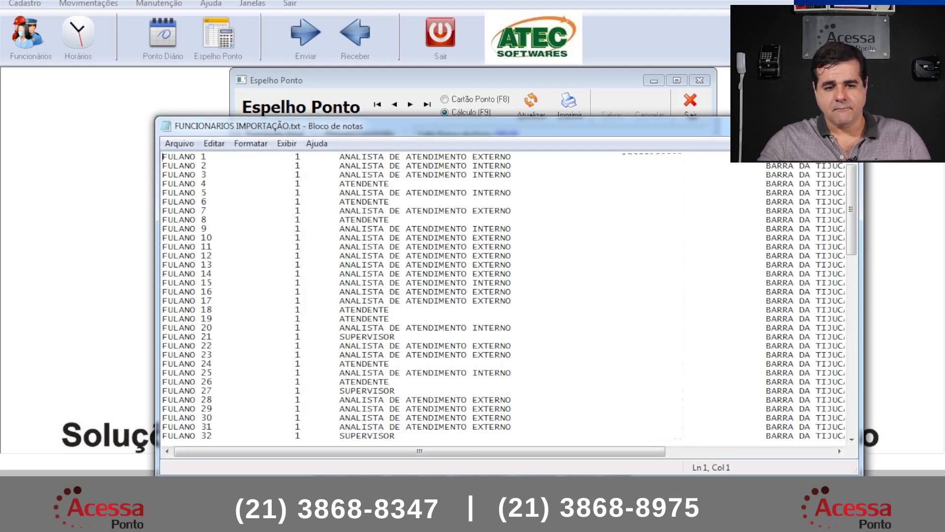
left_click(843, 124)
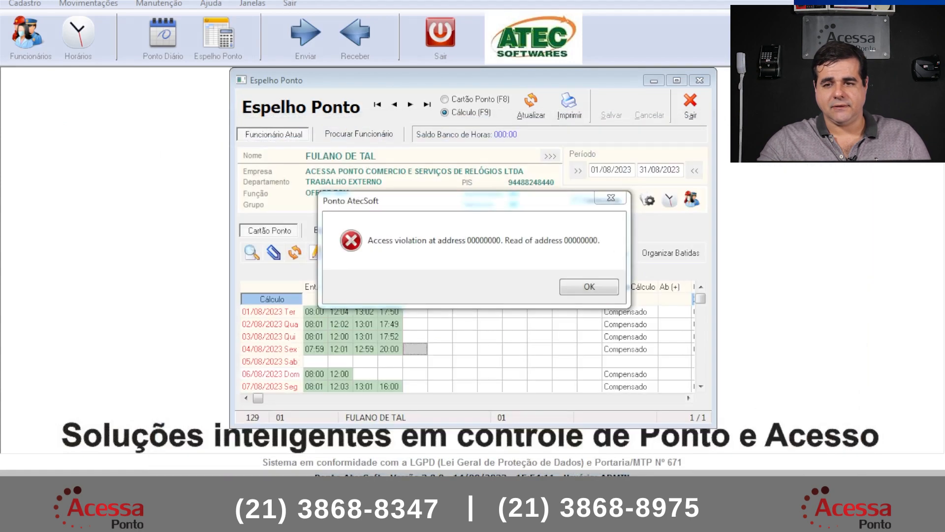
left_click(603, 286)
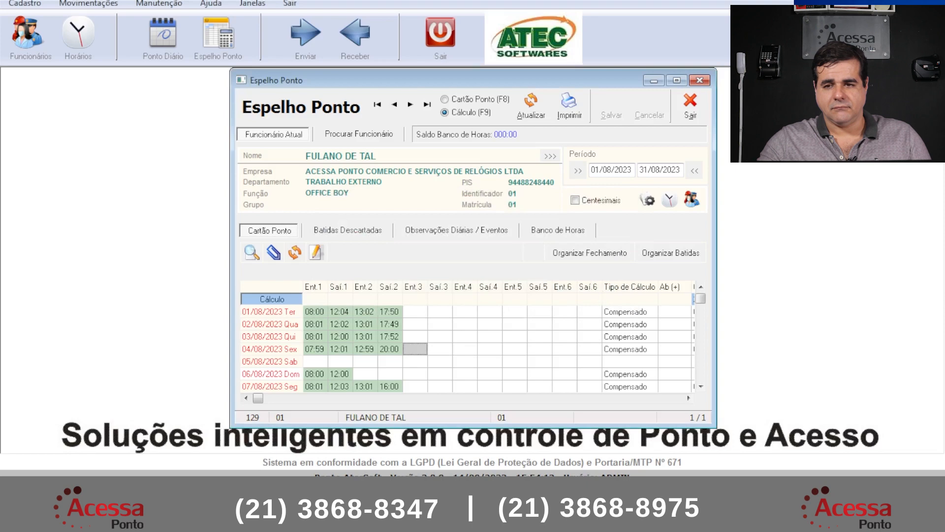
key("alt+F4")
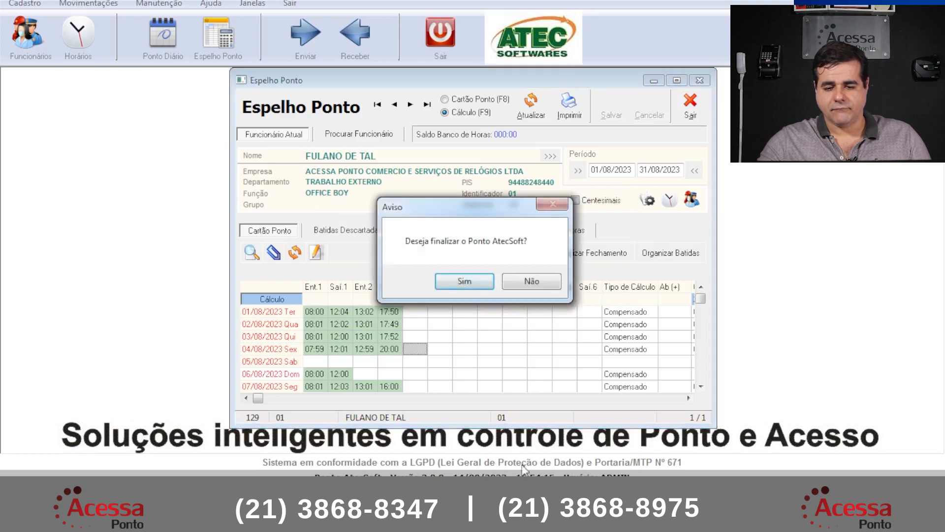
key("Return")
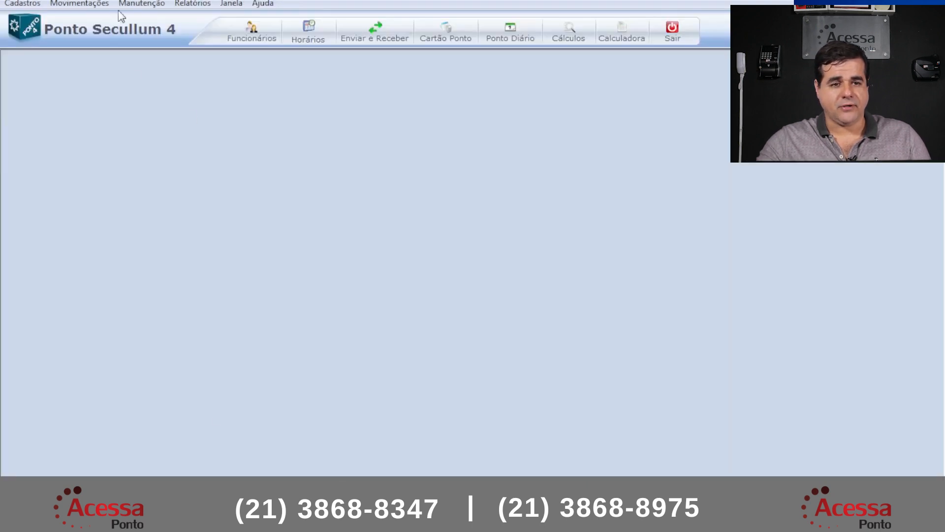
Start an employee import and choose FUNCIONARIOS IMPORTAÇÃO.txt from the video aulas folder as its source file
left_click(136, 4)
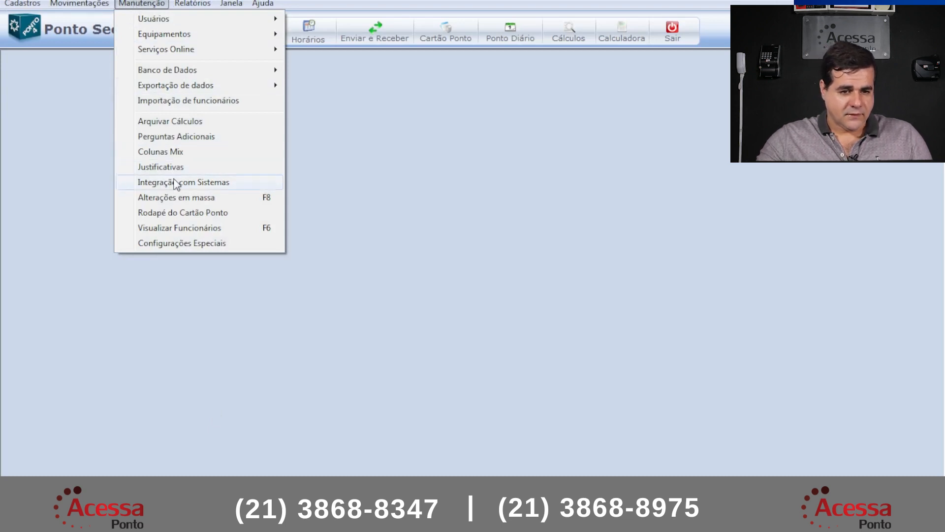
left_click(205, 103)
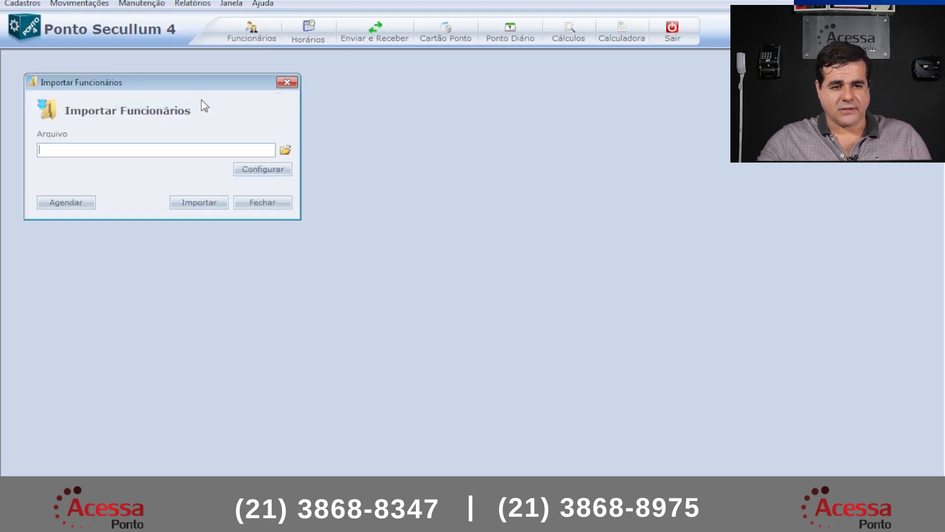
left_click(289, 153)
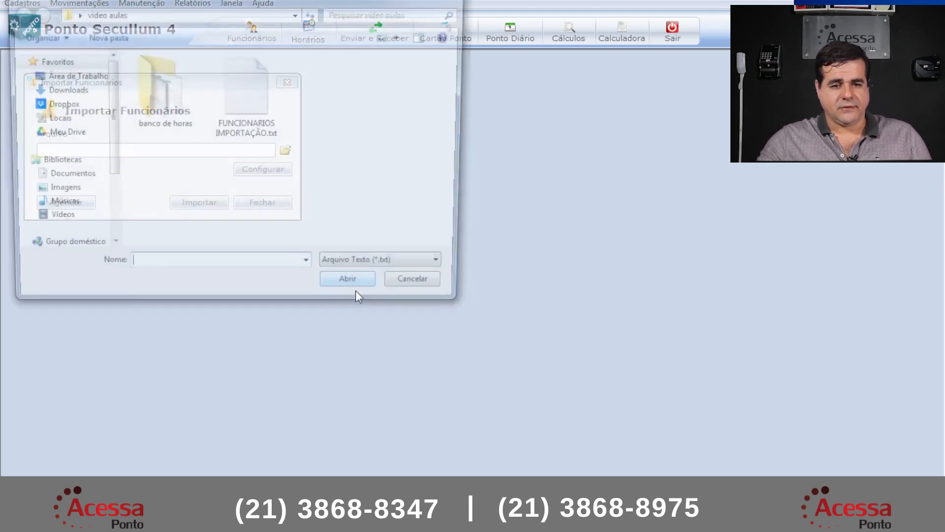
double_click(247, 91)
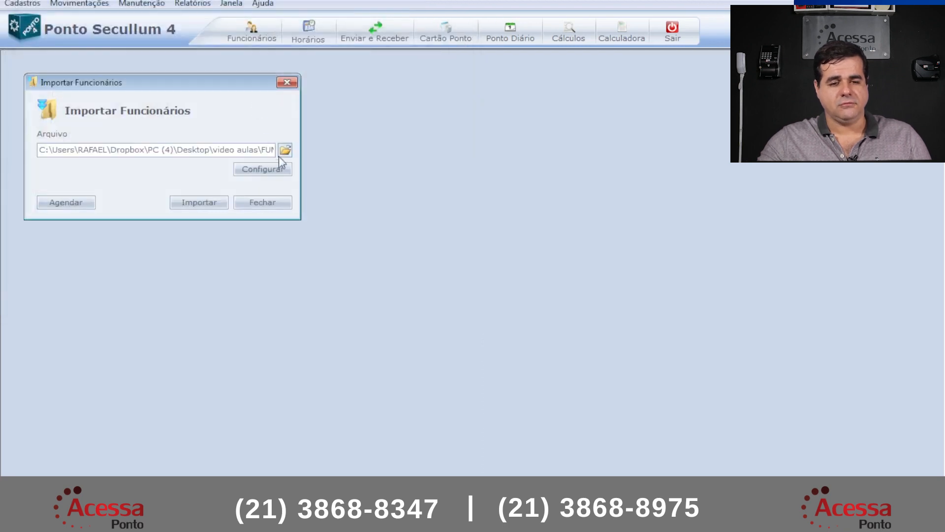
Configure the import layout's Nome field to start at 1 with size 36, marking its range in the file preview, and save it
left_click(272, 170)
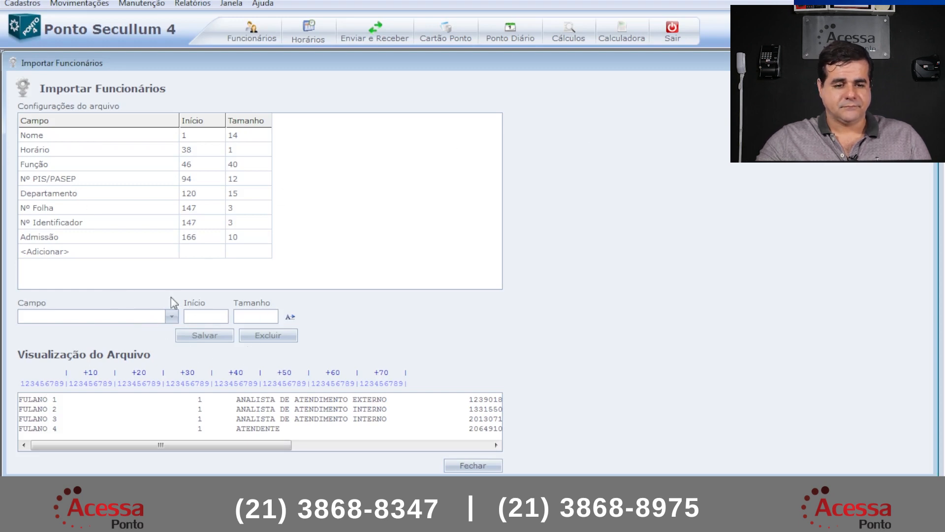
left_click(63, 135)
left_click(170, 316)
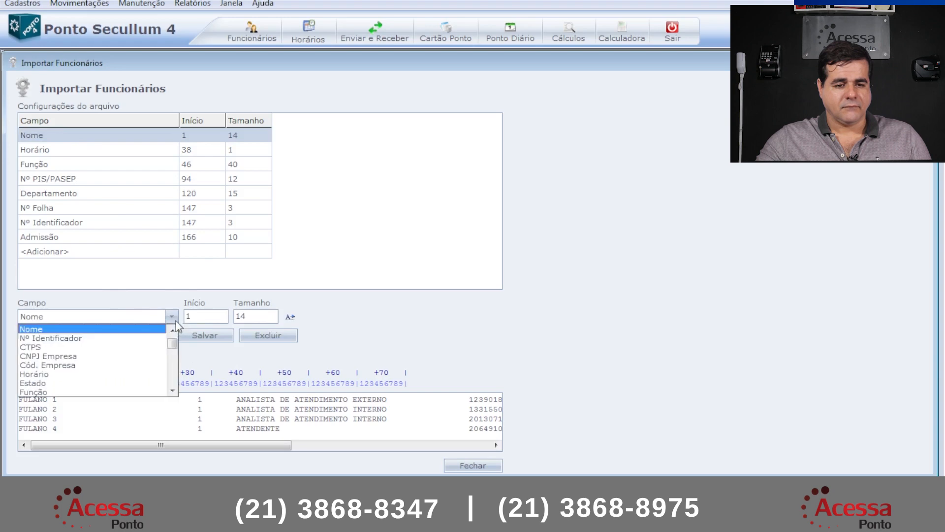
left_click(42, 330)
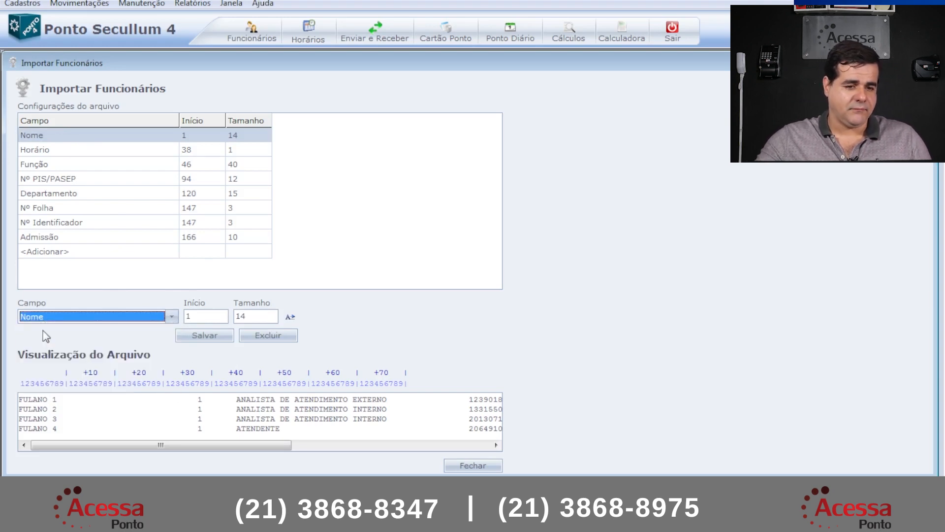
left_click(289, 317)
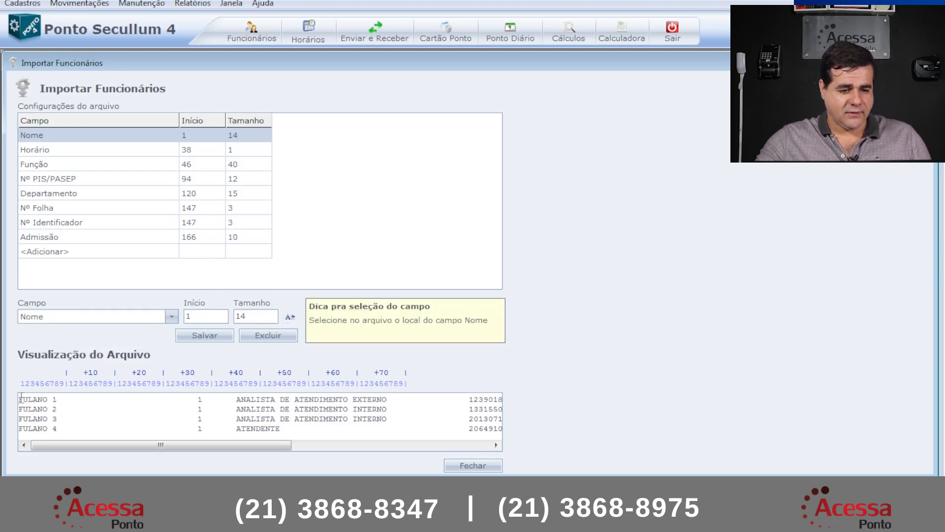
left_click_drag(21, 399, 197, 403)
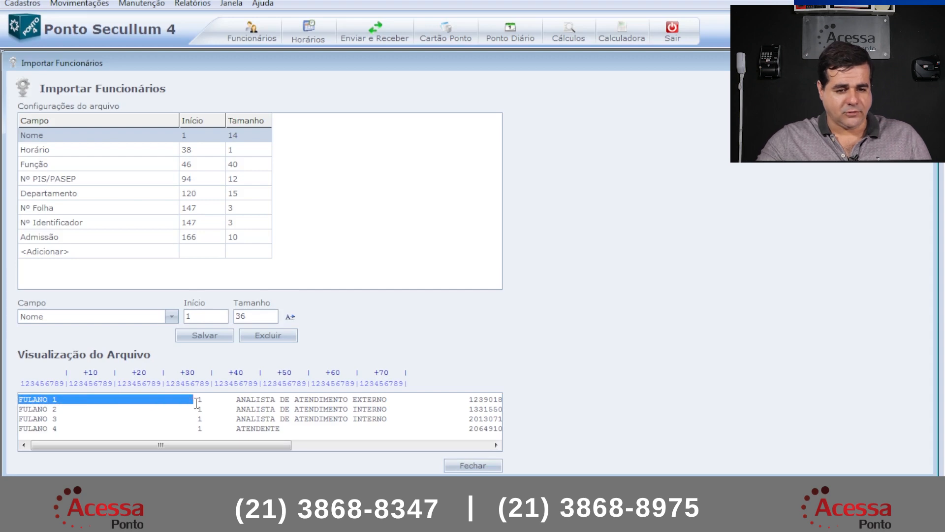
mouse_move(190, 496)
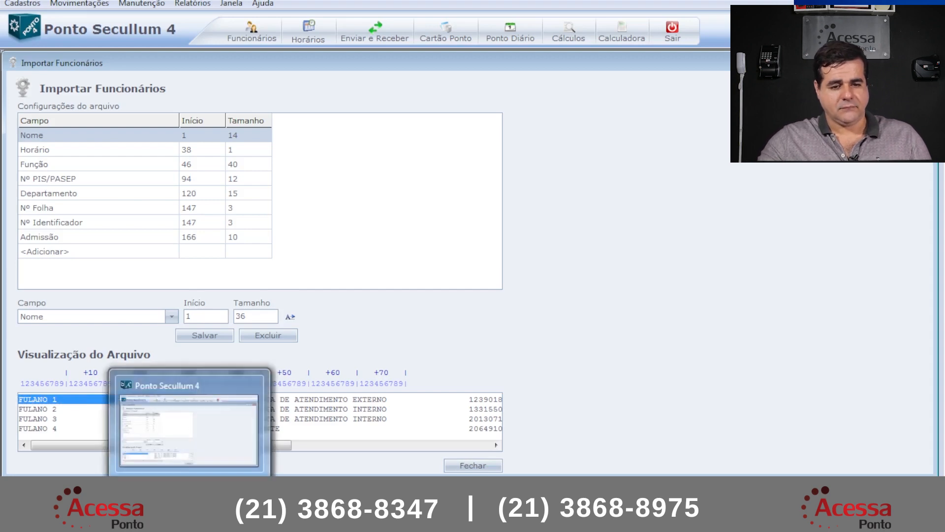
left_click(208, 335)
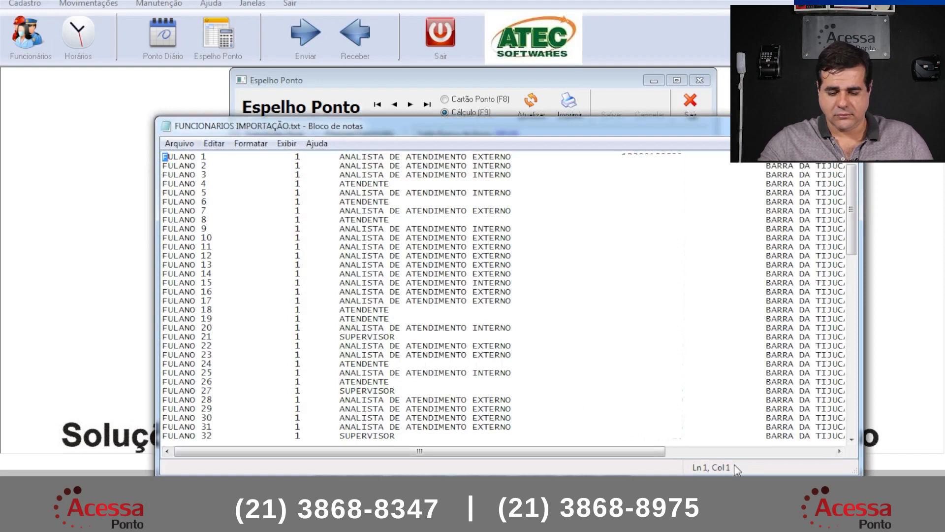
In Bloco de notas, advance character by character through the first line of FUNCIONARIOS IMPORTAÇÃO.txt to check the column positions
key("Right")
key("Right")
key("Right")
key("Right")
key("Right")
key("Right")
key("Right")
key("Right")
key("Right")
key("Right")
key("Right")
key("Right")
key("Right")
key("Right")
key("Right")
key("Right")
key("Right")
key("Right")
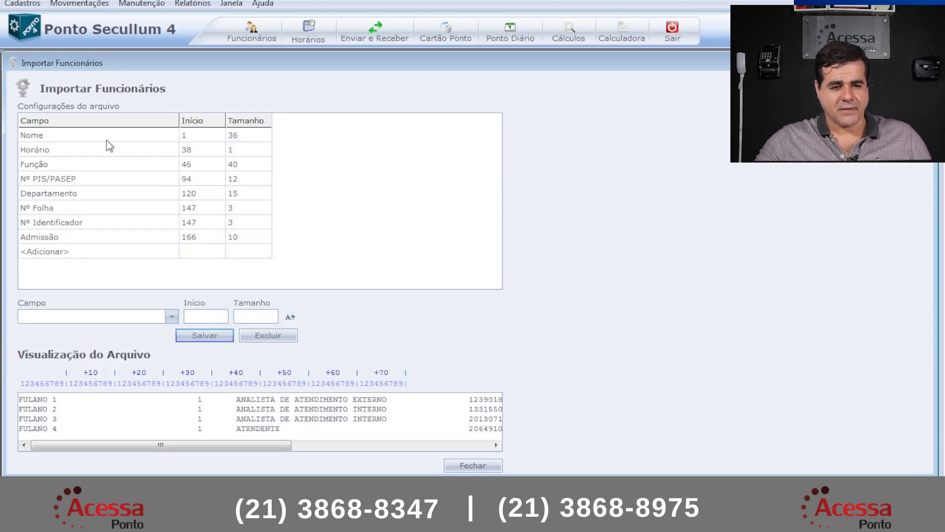
Mark the Horário field's position in the file preview, at start 38 with size 1
left_click(107, 140)
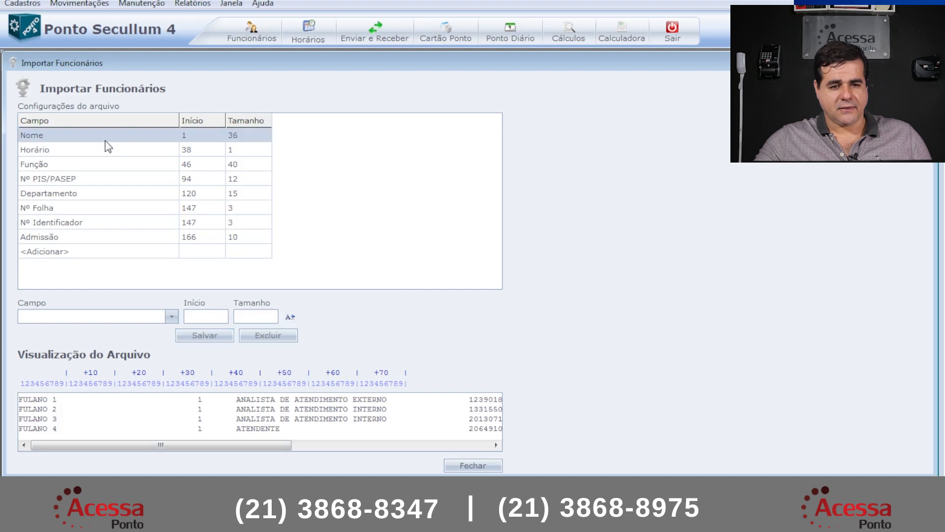
left_click(112, 152)
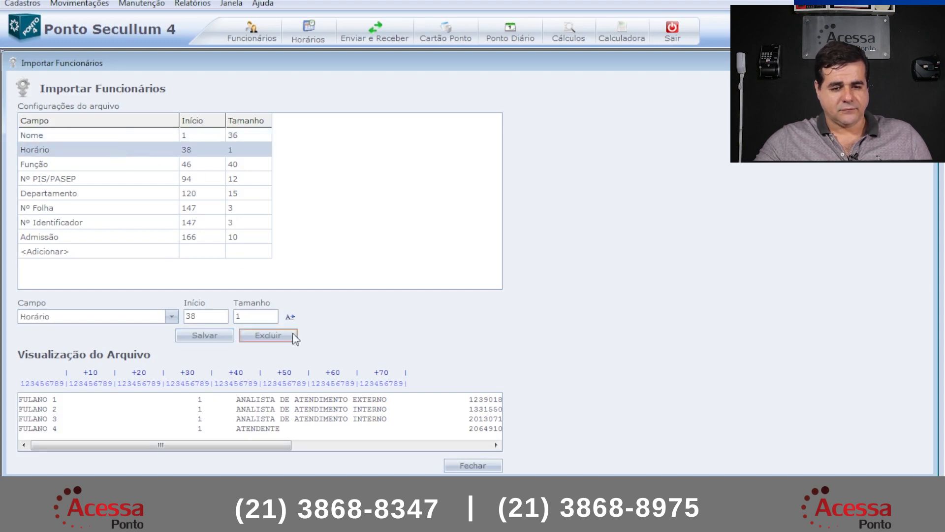
left_click(290, 317)
left_click(199, 410)
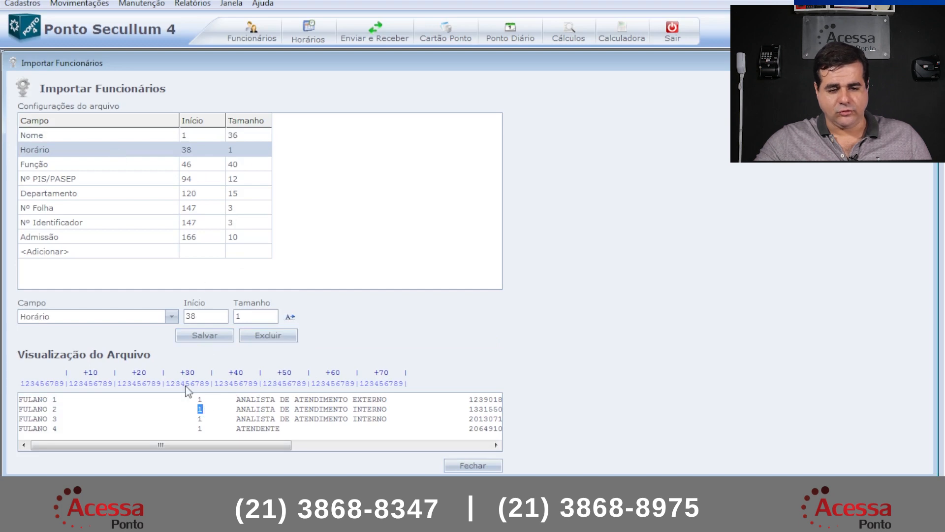
Mark the Função field's range in the file preview, from start 46 with size 33, and save it
left_click(116, 160)
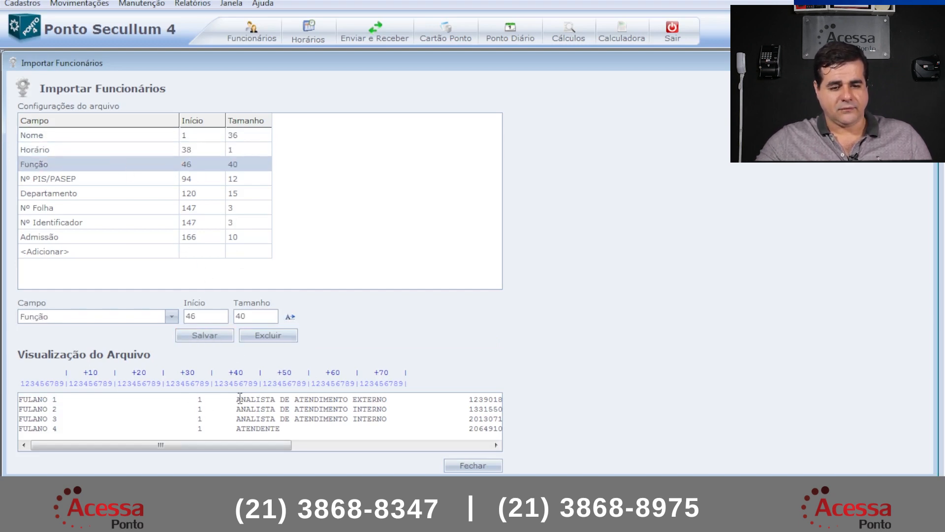
left_click(290, 317)
left_click_drag(235, 399, 371, 395)
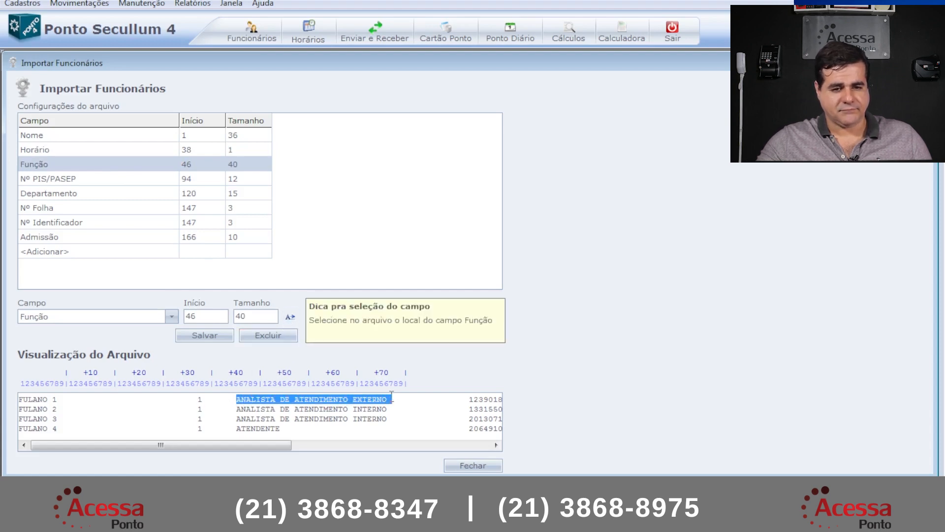
left_click_drag(398, 398, 397, 399)
left_click(204, 335)
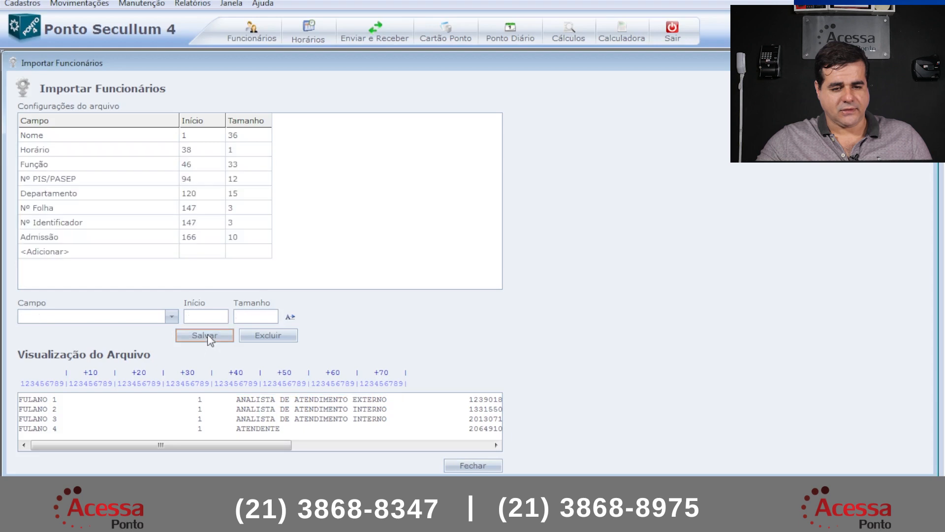
Examine the remaining columns in the file preview, from PIS/PASEP to admission date, and close the field configuration
left_click_drag(249, 447, 373, 447)
left_click_drag(295, 445, 397, 445)
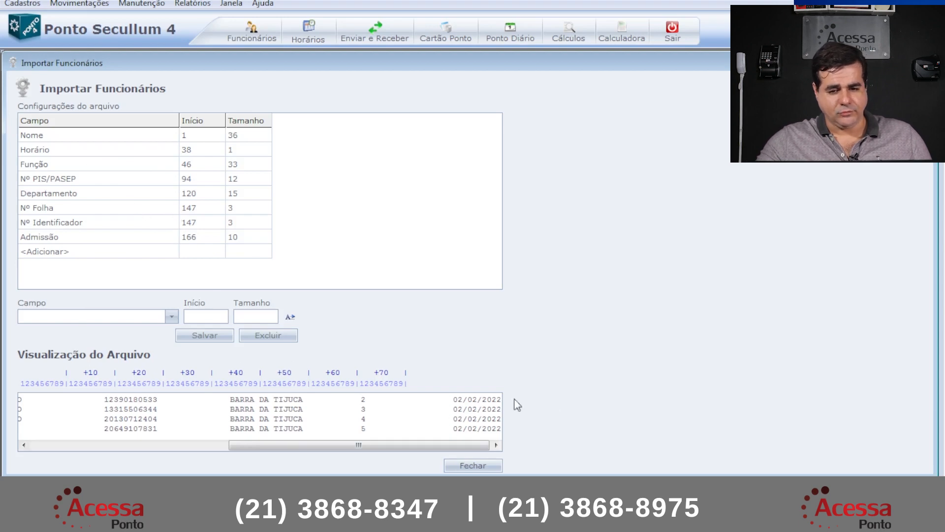
mouse_move(233, 494)
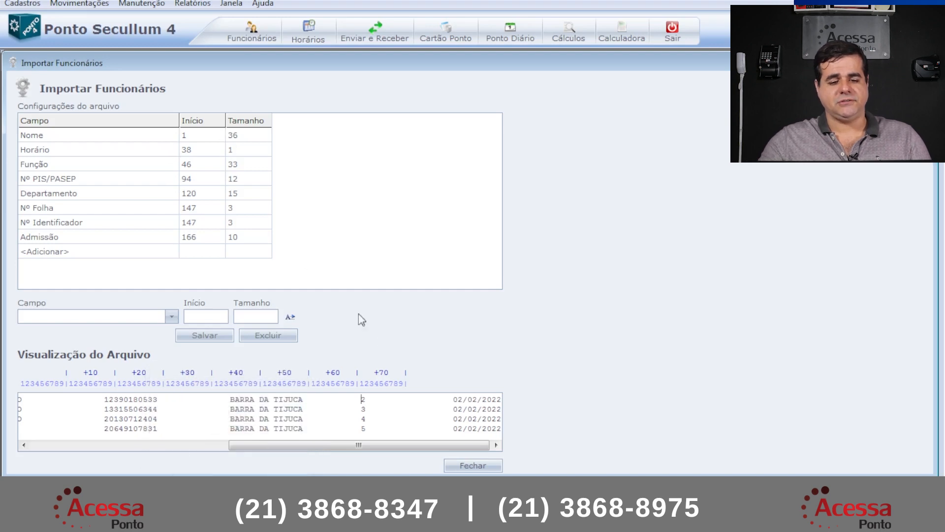
left_click(470, 465)
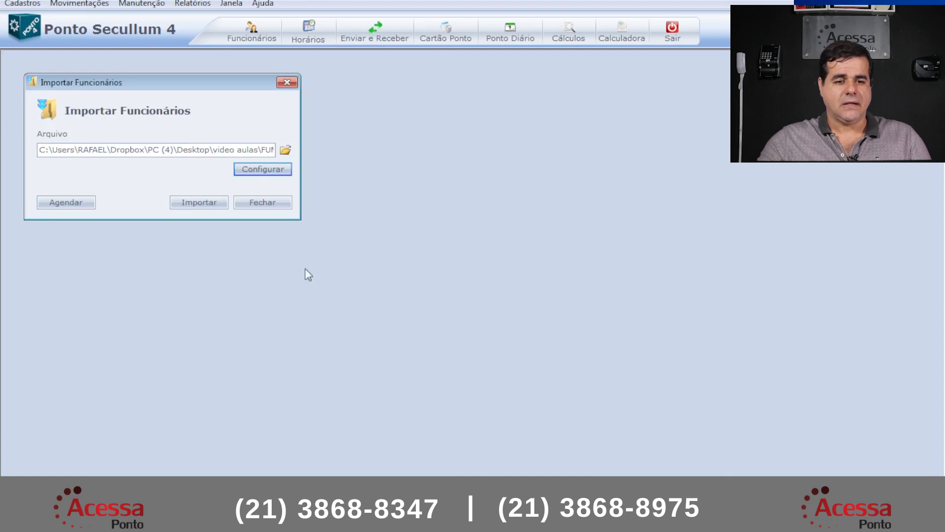
Check the existing records in the employee list before importing, and close the list
left_click(200, 199)
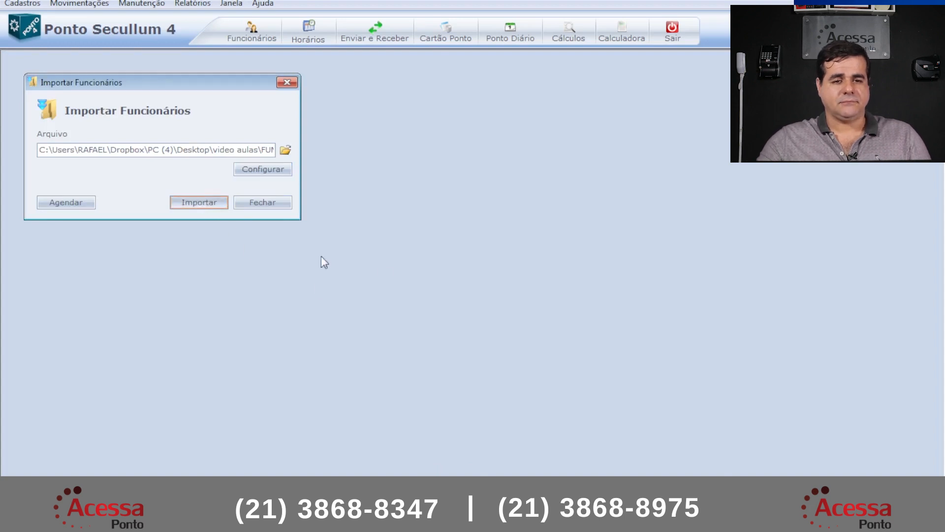
left_click(258, 37)
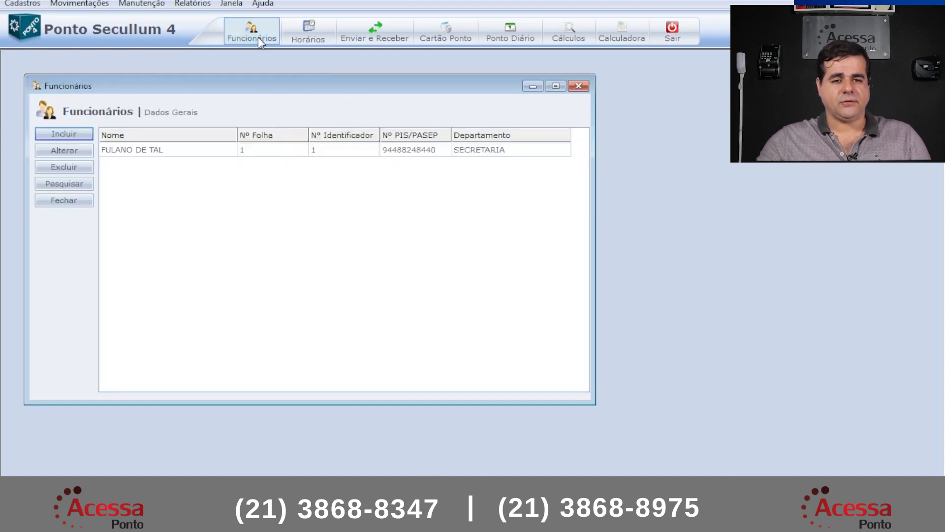
left_click(70, 199)
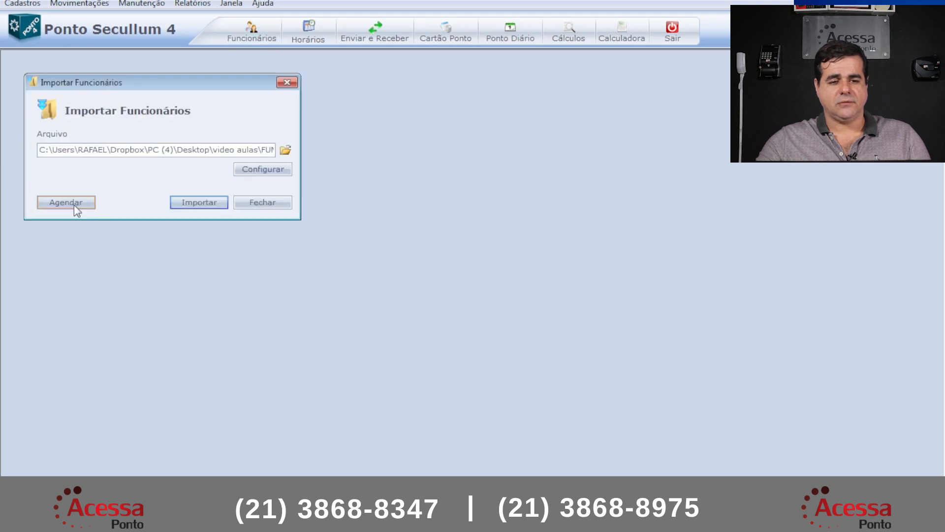
Import the employees from the selected text file and review the records through the end of the employee list
left_click(201, 206)
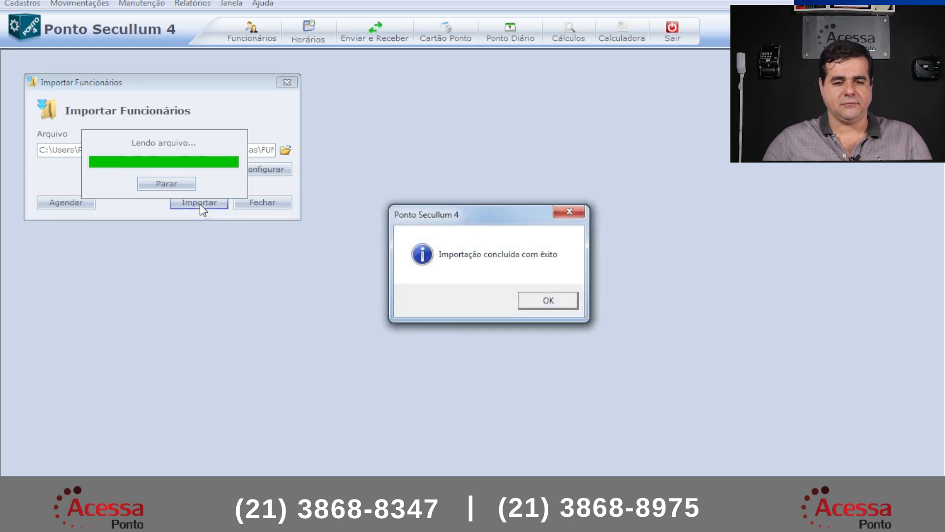
left_click(548, 301)
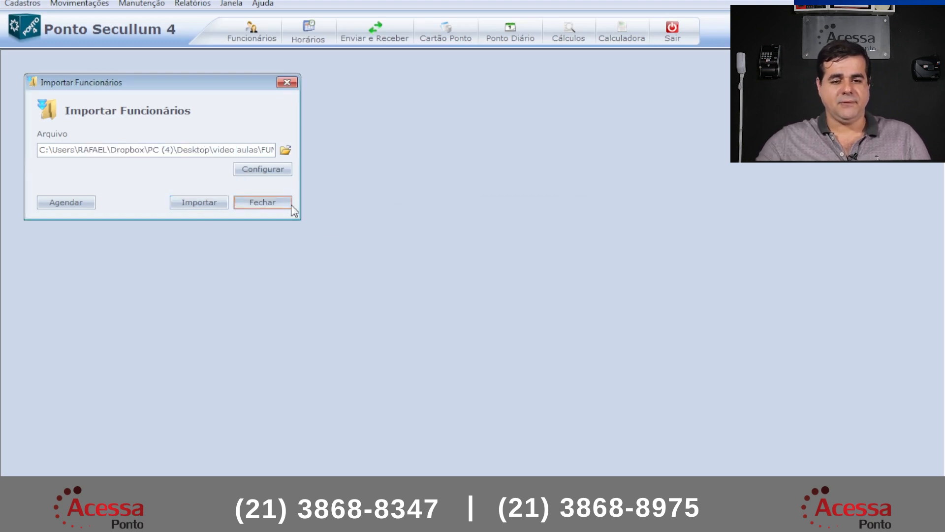
left_click(253, 32)
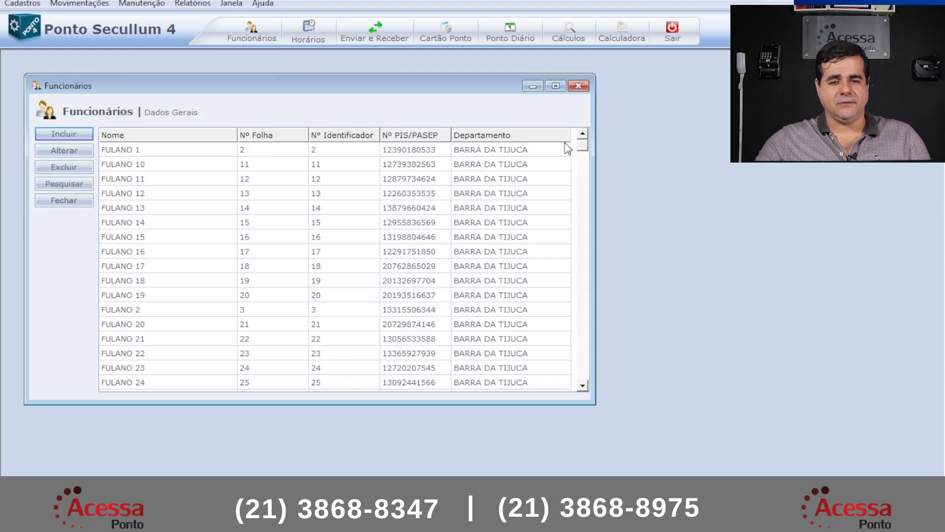
left_click(582, 386)
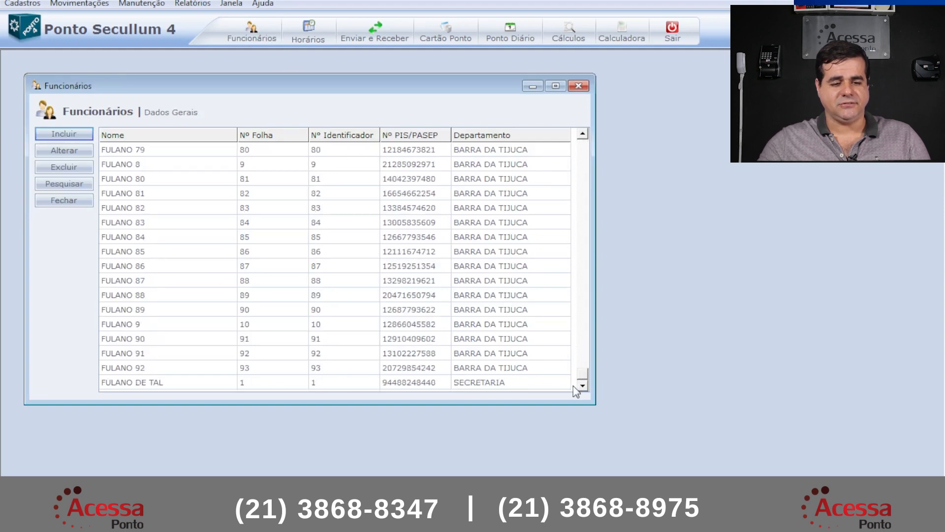